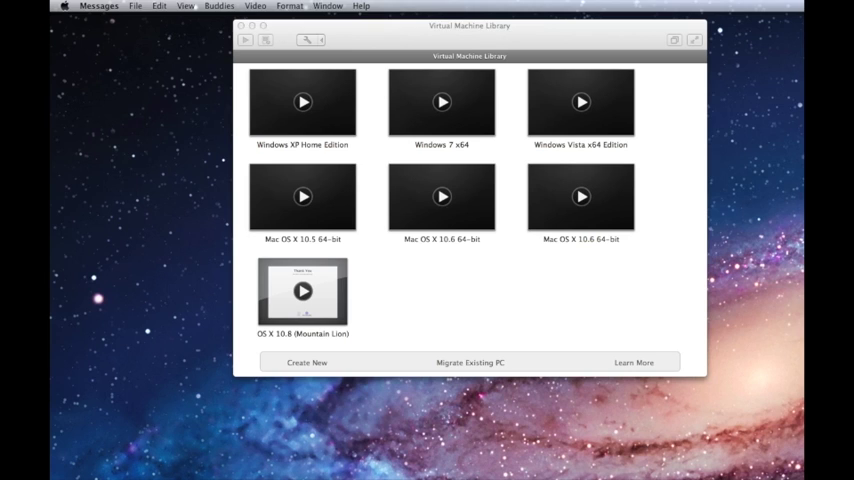
Step: Open About This Mac for the host's 10.7.3 details and move it to the top-left
{"action": "left_click", "coordinate": [64, 6]}
{"action": "left_click", "coordinate": [96, 19]}
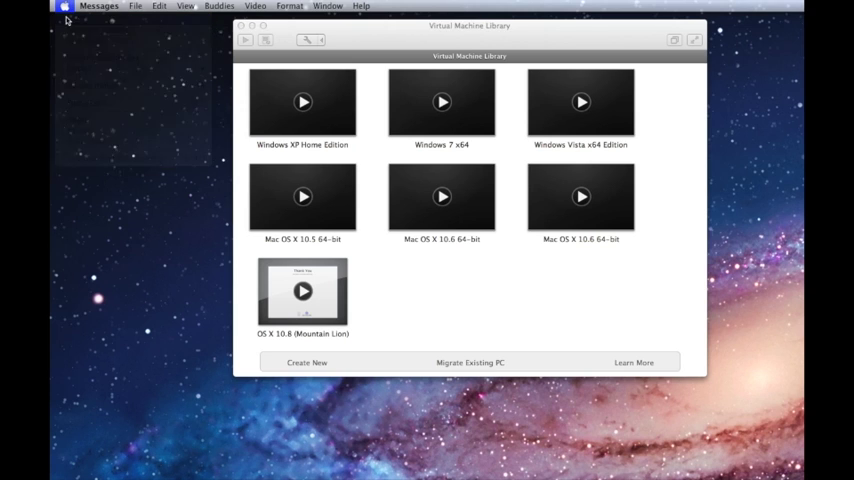
{"action": "left_click_drag", "start_coordinate": [760, 152], "coordinate": [142, 40]}
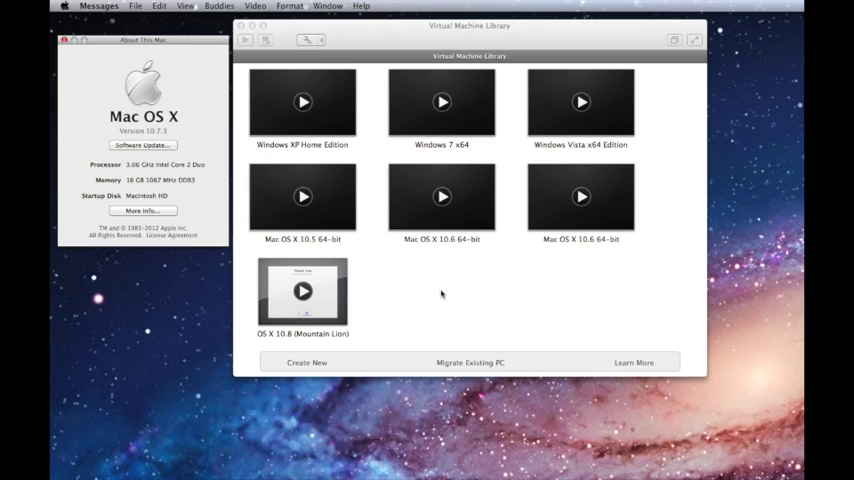
Step: Bring the library forward and launch the OS X 10.8 (Mountain Lion) virtual machine
{"action": "left_click", "coordinate": [512, 298]}
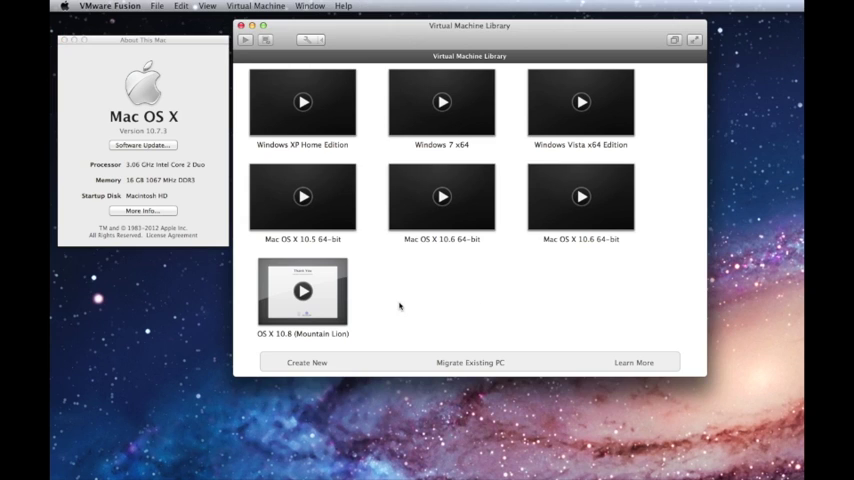
{"action": "double_click", "coordinate": [314, 293]}
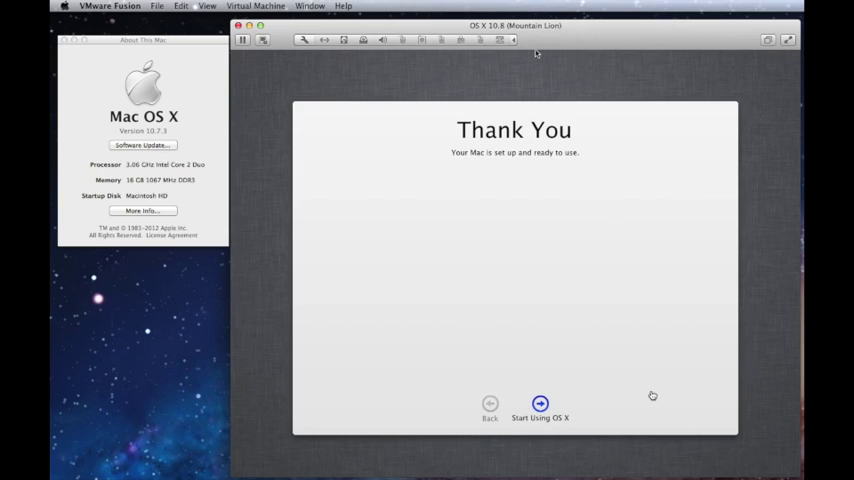
Step: Choose Start Using OS X to reach the Mountain Lion desktop
{"action": "left_click", "coordinate": [543, 405]}
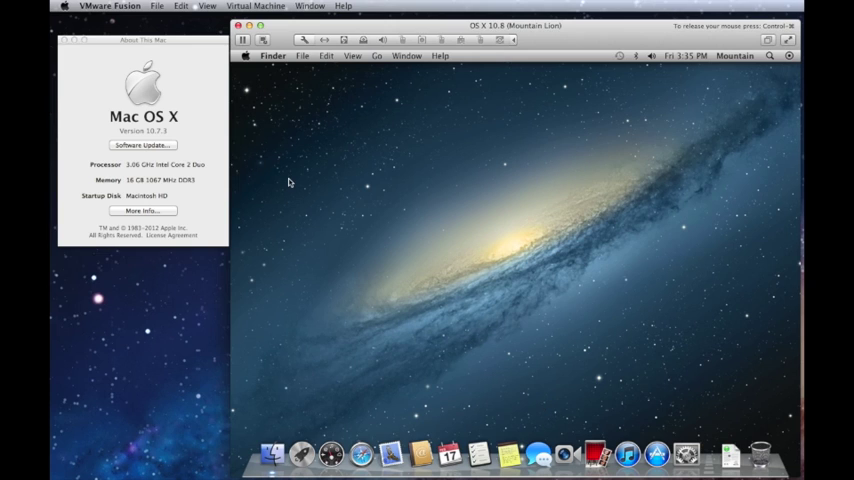
Step: Show the guest's About This Mac with OS X 10.8, nudge the VM window, and launch Reminders
{"action": "left_click", "coordinate": [244, 56]}
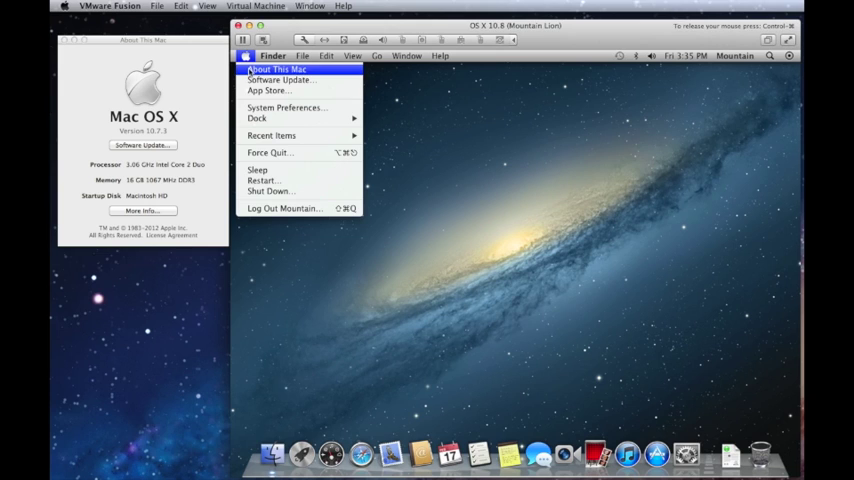
{"action": "left_click", "coordinate": [270, 69]}
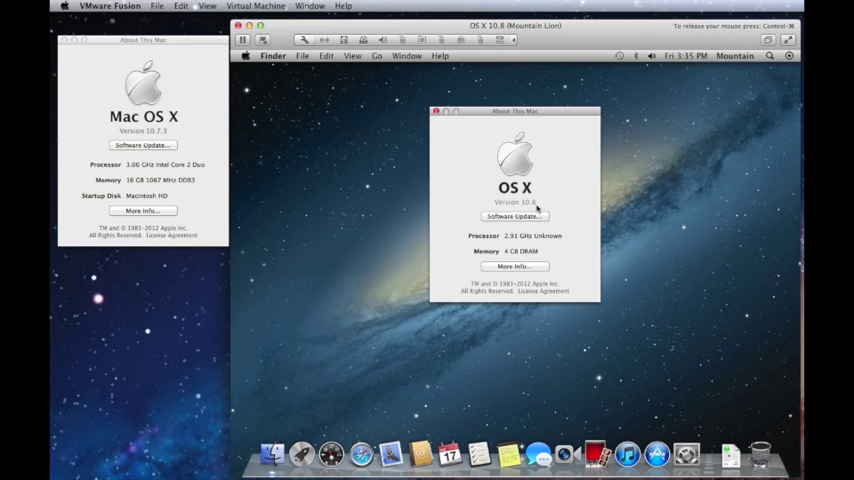
{"action": "mouse_move", "coordinate": [460, 28]}
{"action": "left_mouse_down"}
{"action": "mouse_move", "coordinate": [485, 42]}
{"action": "mouse_move", "coordinate": [465, 30]}
{"action": "left_mouse_up"}
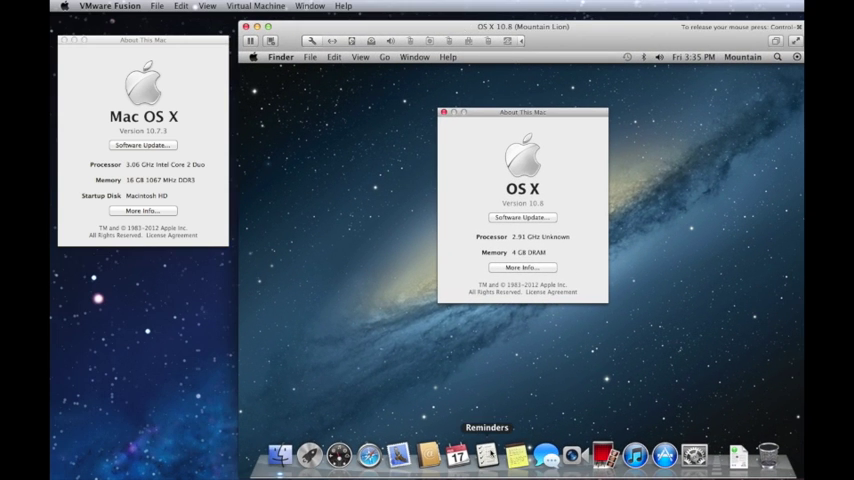
{"action": "left_click", "coordinate": [487, 455]}
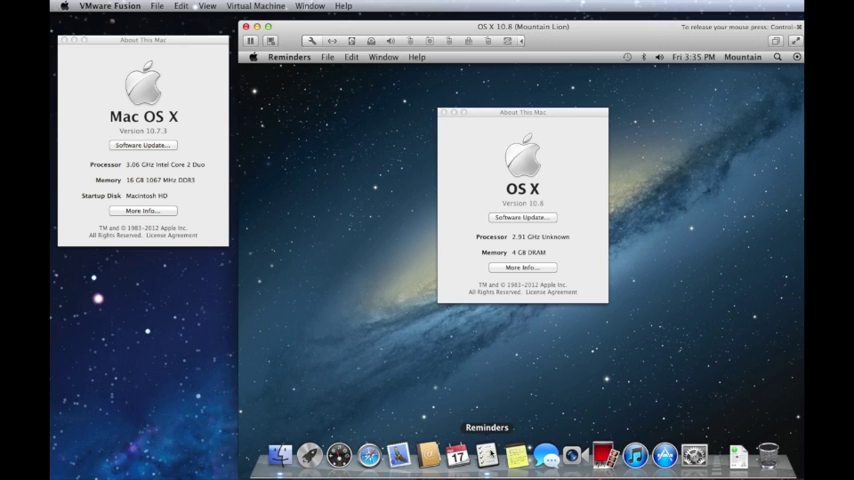